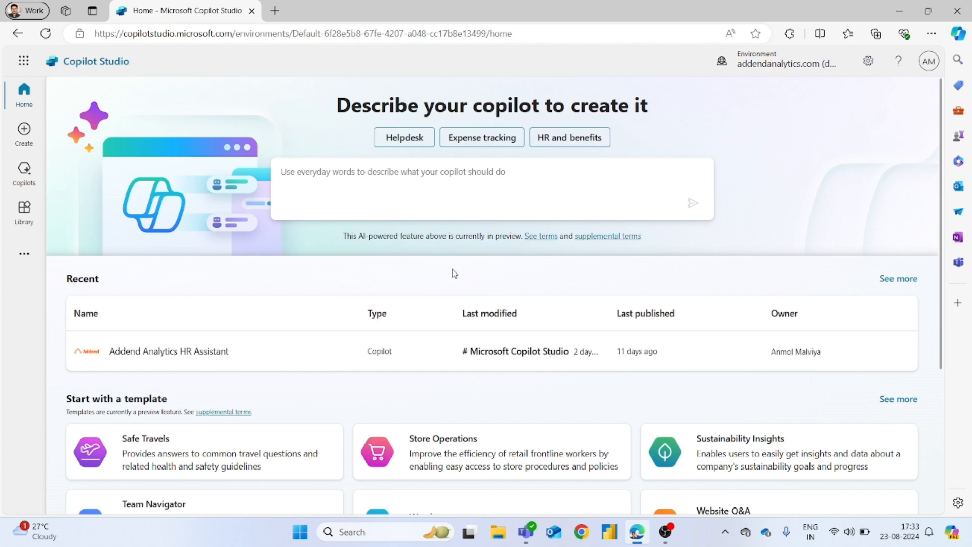
Look over the home page's templates and learning resources, and start creating a new copilot.
{"action": "scroll", "coordinate": [349, 369], "scroll_direction": "down", "scroll_amount": 2}
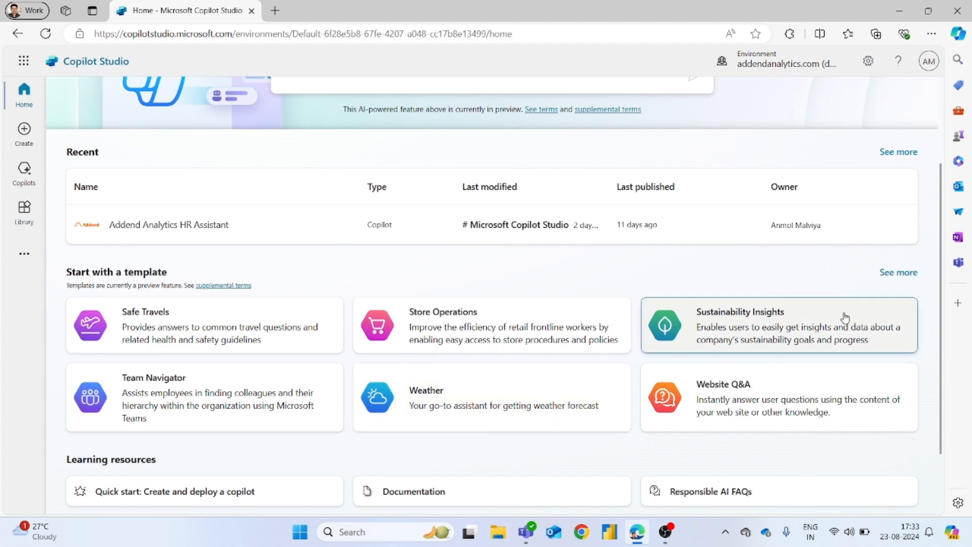
{"action": "scroll", "coordinate": [658, 353], "scroll_direction": "down", "scroll_amount": 2}
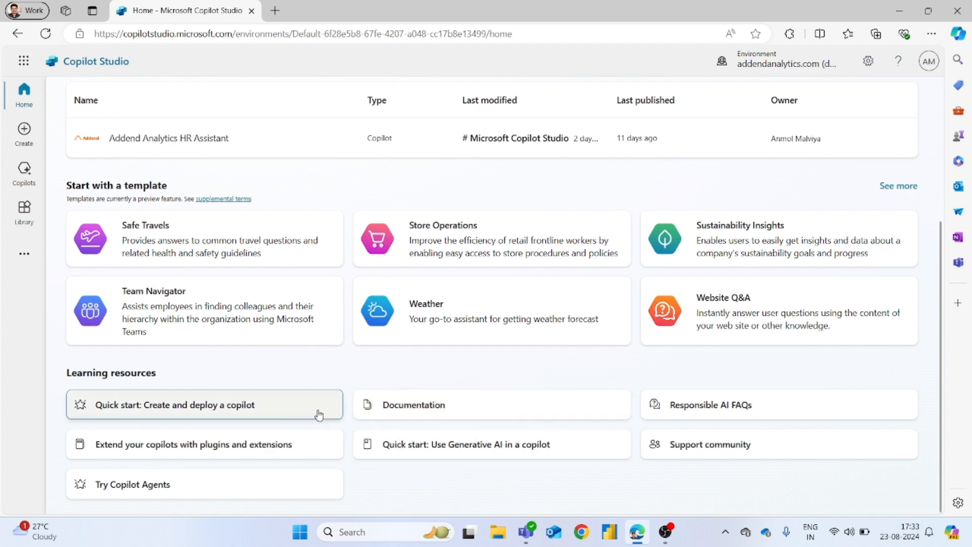
{"action": "scroll", "coordinate": [318, 414], "scroll_direction": "up", "scroll_amount": 5}
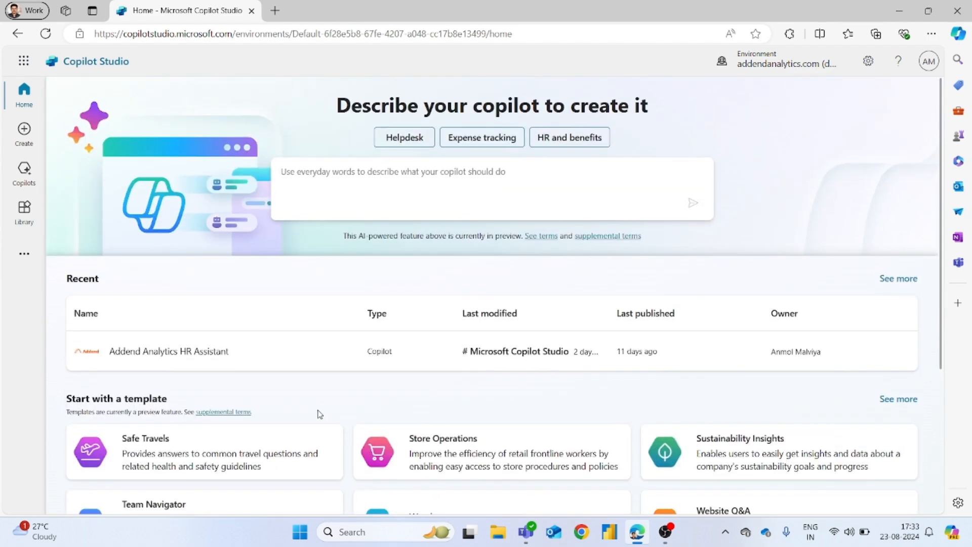
{"action": "left_click", "coordinate": [26, 135]}
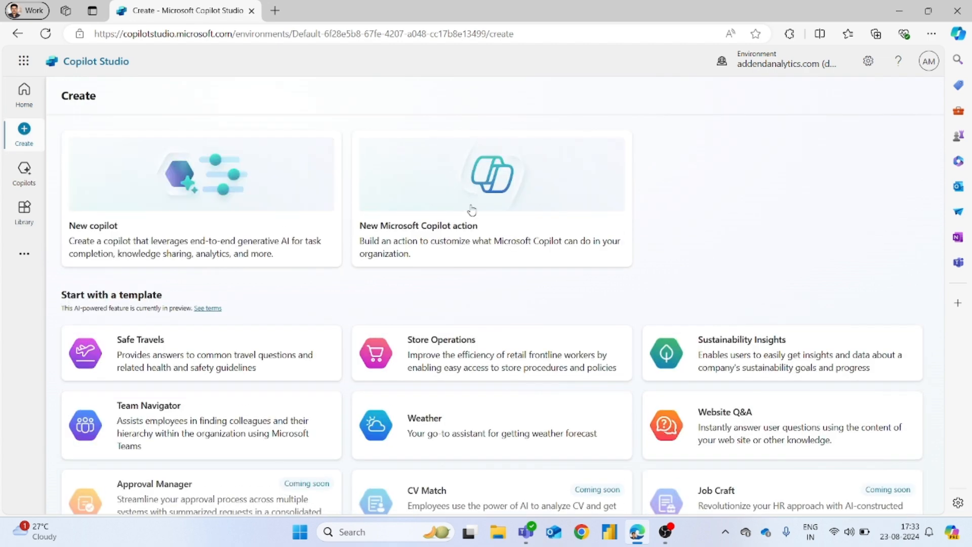
{"action": "left_click", "coordinate": [269, 231]}
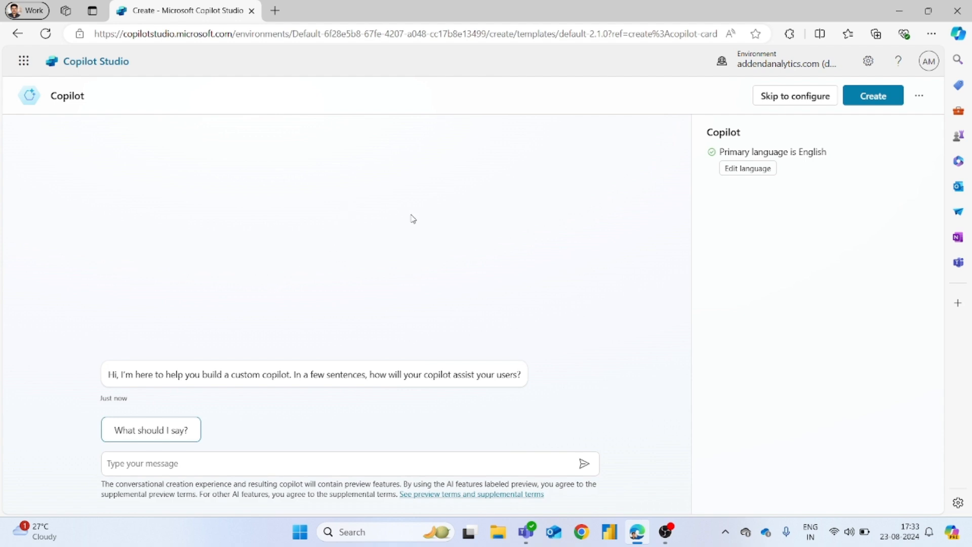
Send the copilot builder a greeting that introduces the author by full name.
{"action": "left_click", "coordinate": [234, 463]}
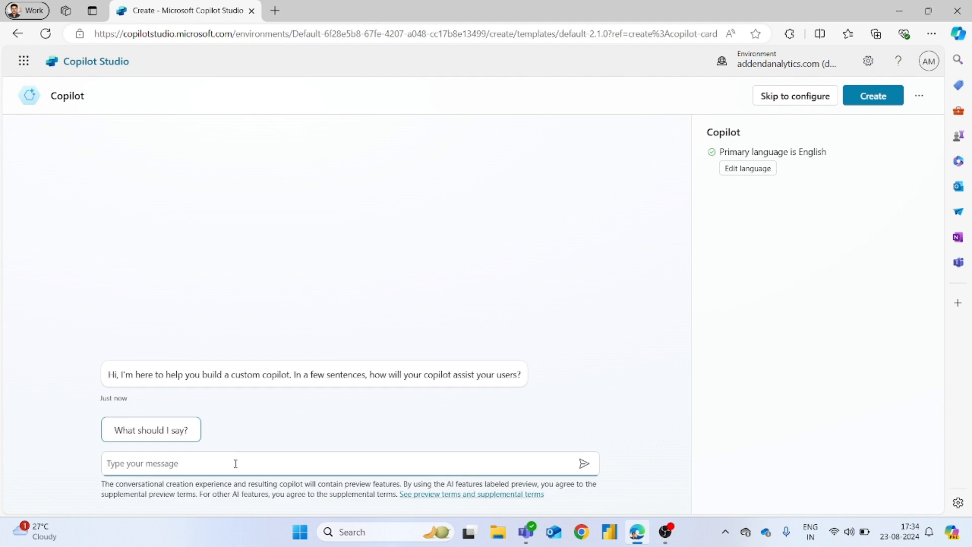
{"action": "type", "text": "Hi I'm Anmol Malviya"}
{"action": "left_click", "coordinate": [585, 464]}
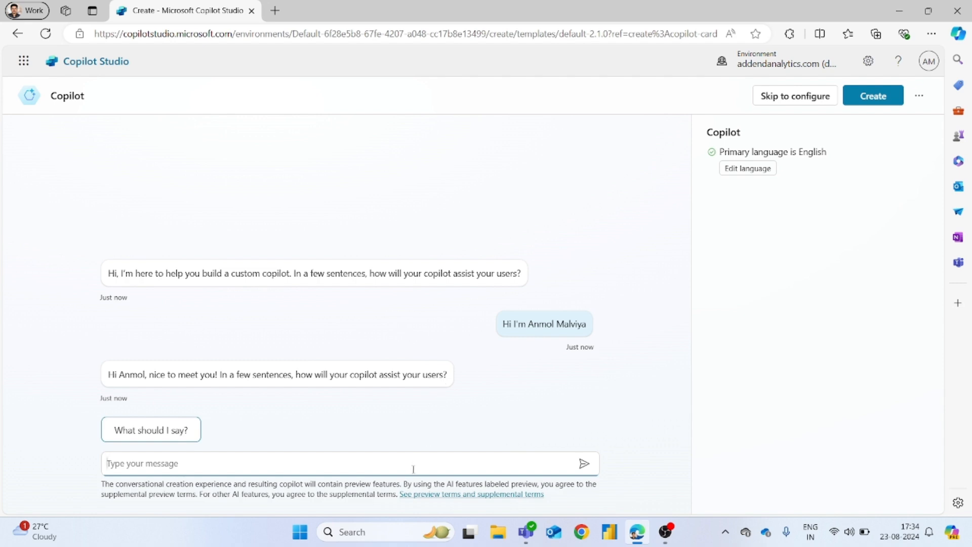
Describe the copilot's purpose to the builder as "It will demosntrate how to create copilot" and create the copilot.
{"action": "type", "text": "It will do"}
{"action": "type", "text": "mosntrate"}
{"action": "key", "text": "Tab"}
{"action": "type", "text": "how to create copilot"}
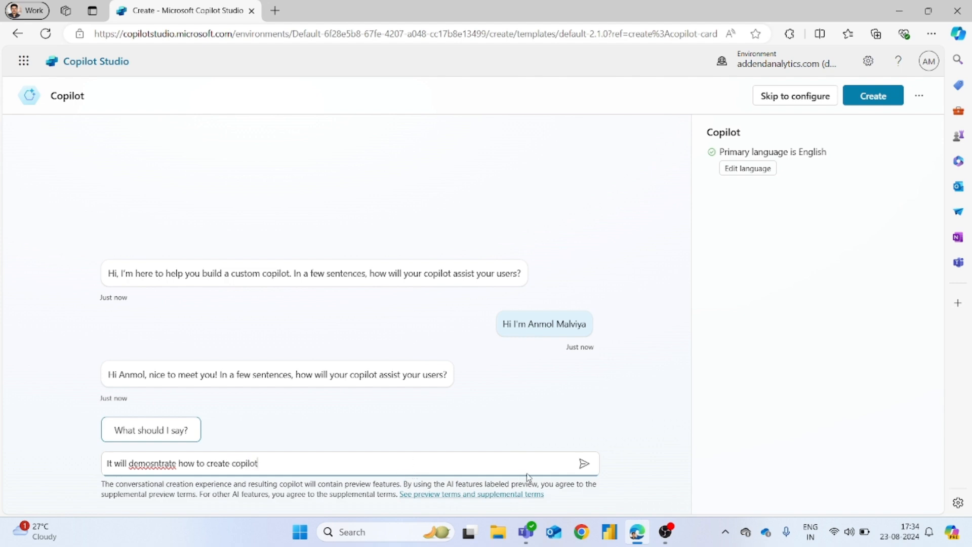
{"action": "left_click", "coordinate": [584, 464]}
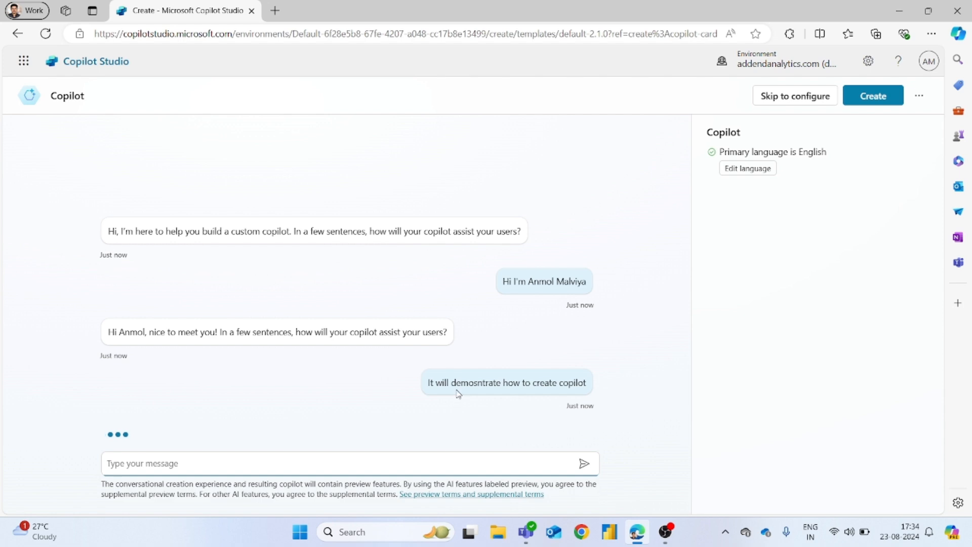
{"action": "left_click", "coordinate": [892, 101]}
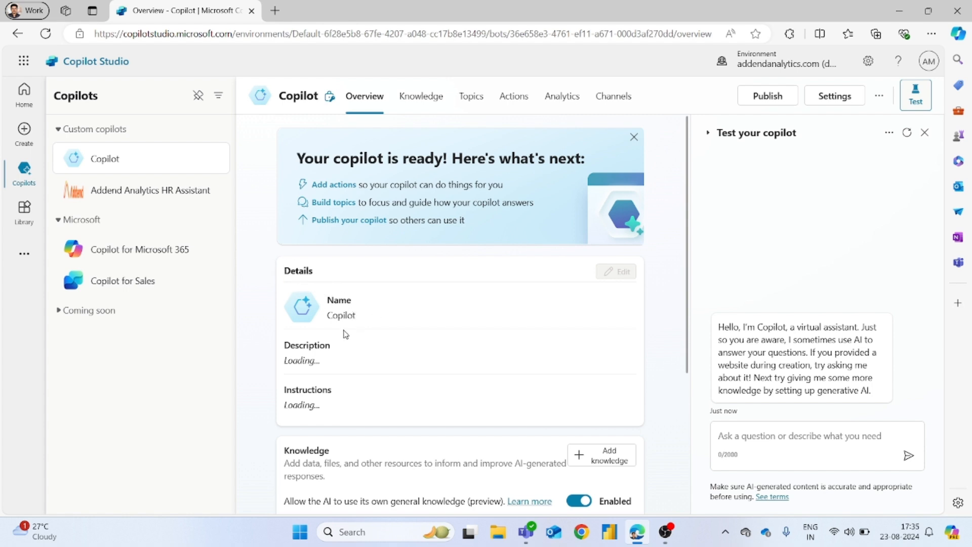
Close the copilot's test pane and look through the details, knowledge, topics and actions on its overview.
{"action": "scroll", "coordinate": [329, 334], "scroll_direction": "down", "scroll_amount": 2}
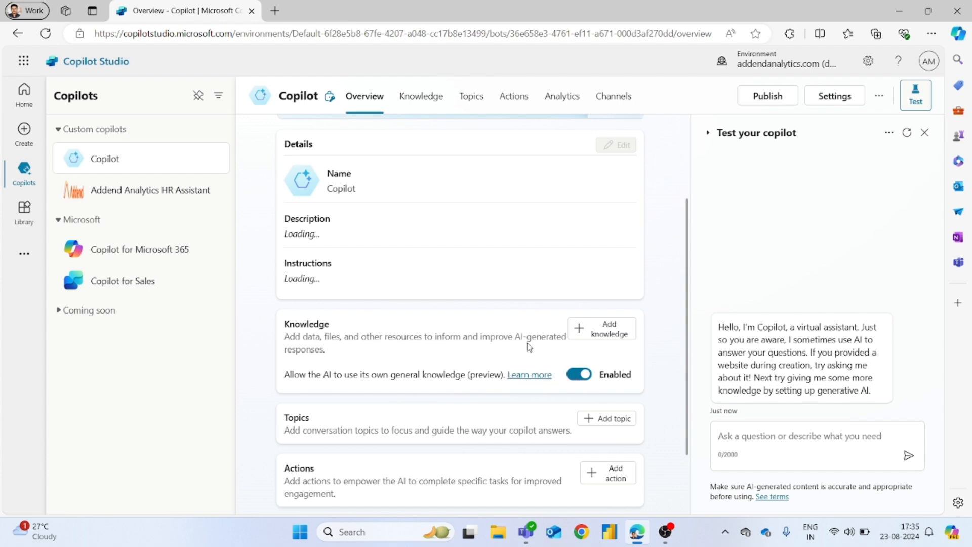
{"action": "scroll", "coordinate": [510, 340], "scroll_direction": "down", "scroll_amount": 2}
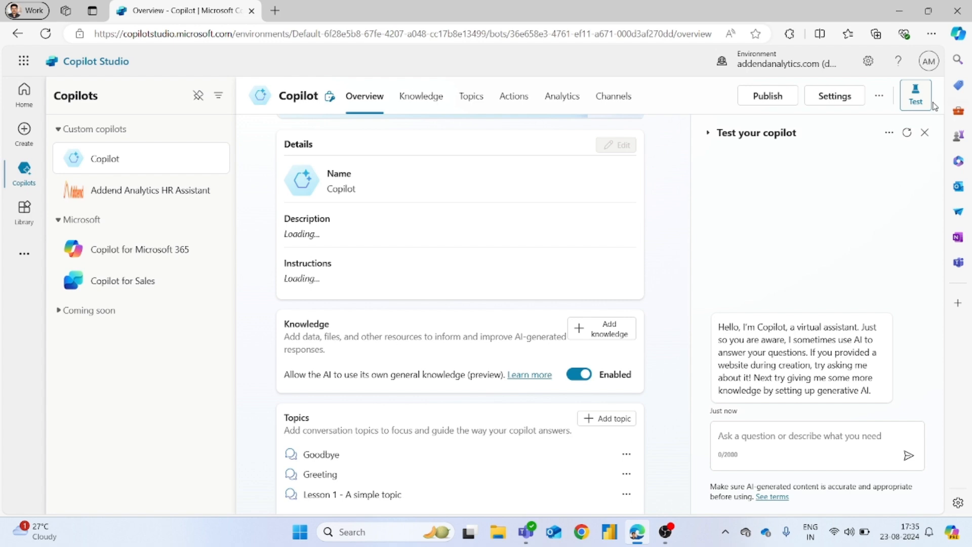
{"action": "left_click", "coordinate": [925, 132]}
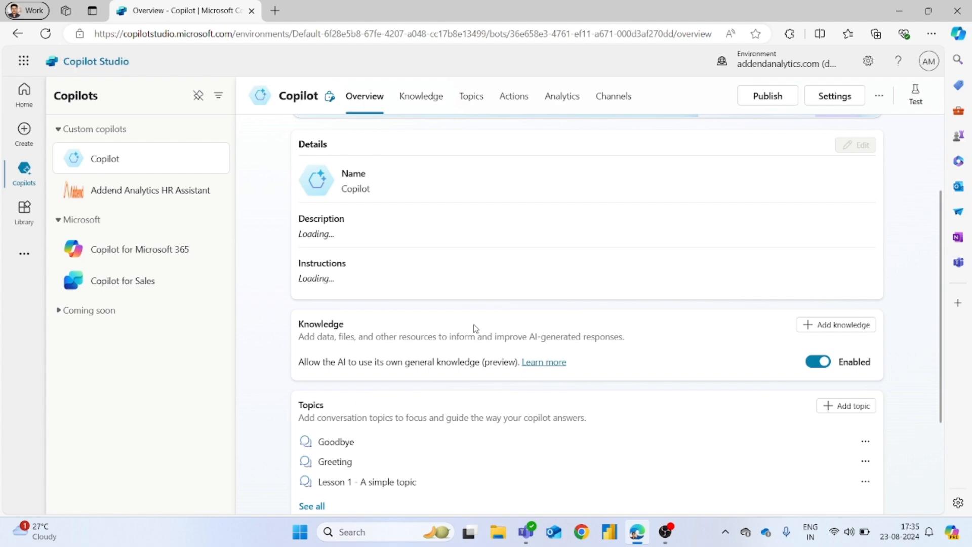
{"action": "scroll", "coordinate": [475, 328], "scroll_direction": "down", "scroll_amount": 3}
{"action": "scroll", "coordinate": [475, 328], "scroll_direction": "up", "scroll_amount": 5}
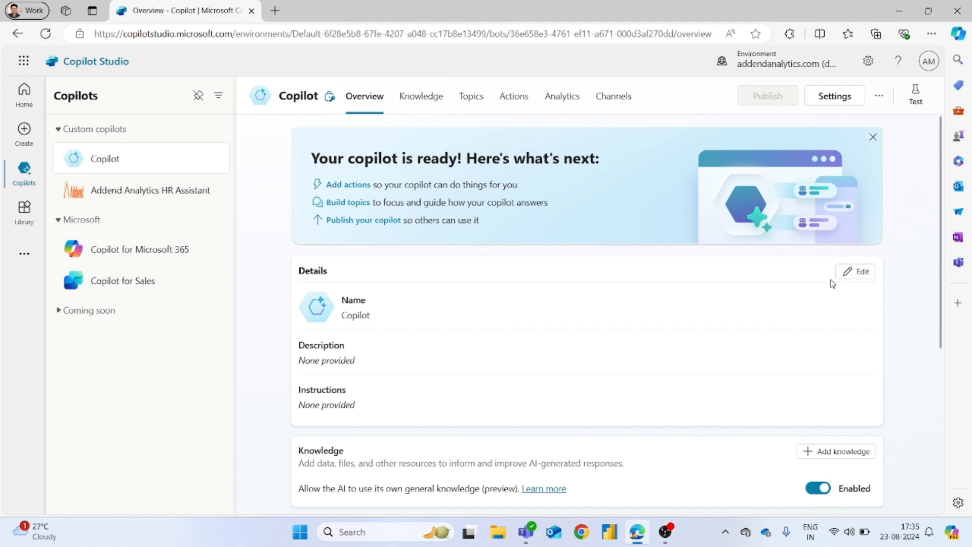
Rename the new copilot as Demo Copilot and save its details.
{"action": "left_click", "coordinate": [862, 273]}
{"action": "left_click", "coordinate": [415, 318]}
{"action": "key", "text": "ctrl+a"}
{"action": "type", "text": "De"}
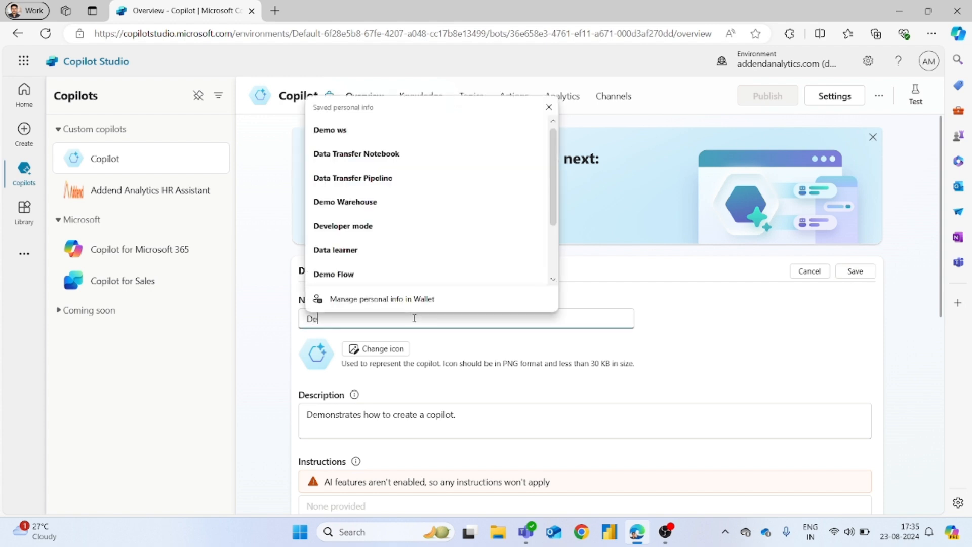
{"action": "type", "text": "mo Co"}
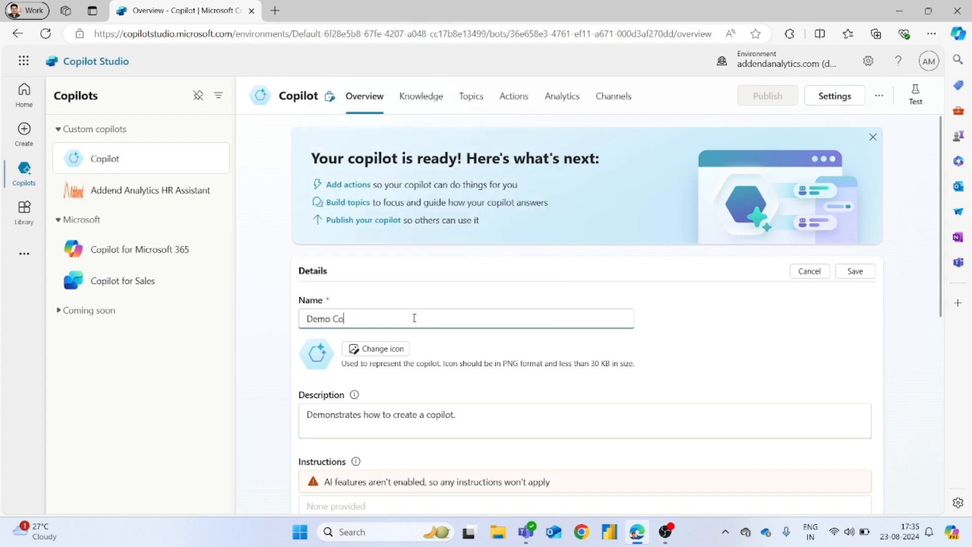
{"action": "type", "text": "pilot"}
{"action": "scroll", "coordinate": [359, 390], "scroll_direction": "down", "scroll_amount": 2}
{"action": "scroll", "coordinate": [719, 274], "scroll_direction": "up", "scroll_amount": 2}
{"action": "left_click", "coordinate": [855, 272]}
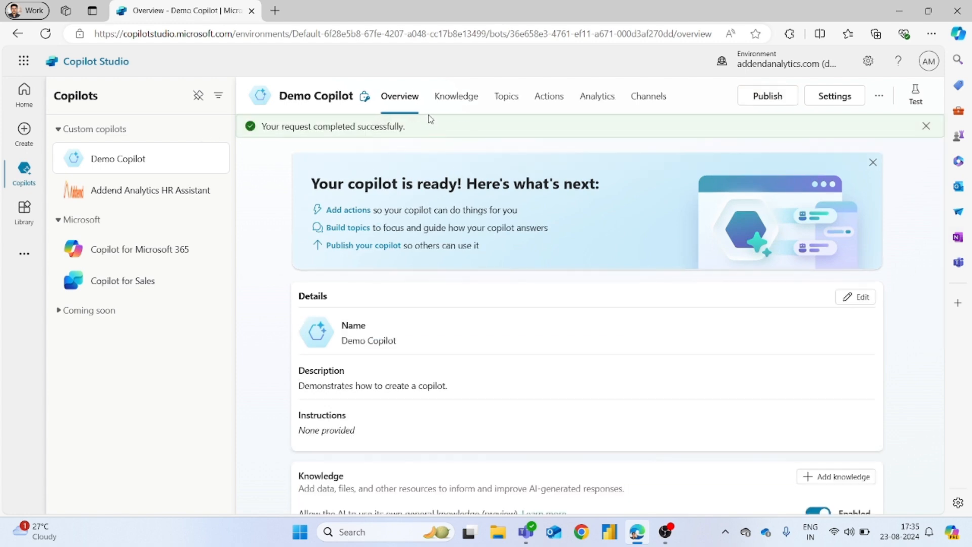
Examine the knowledge sources available for Demo Copilot, close the list without adding one, and return to the overview.
{"action": "left_click", "coordinate": [437, 106]}
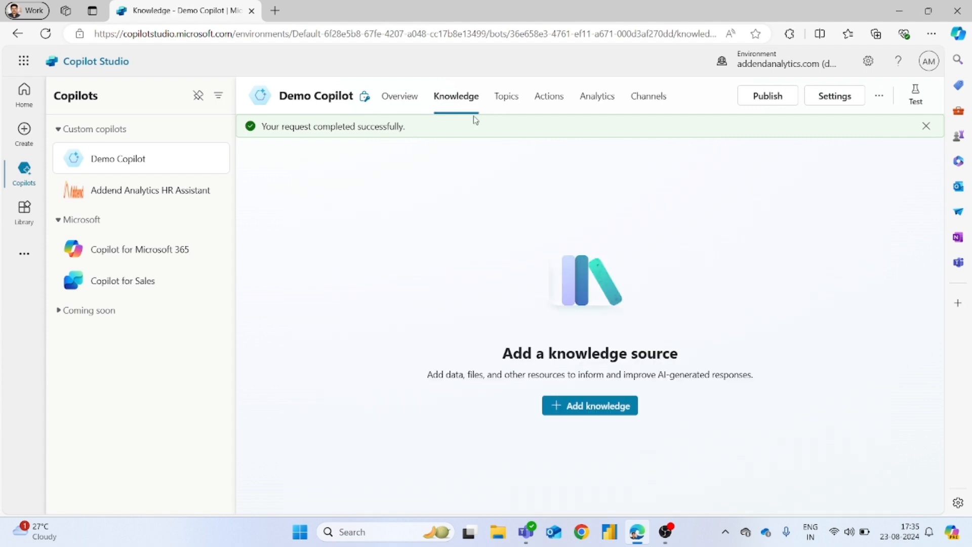
{"action": "left_click", "coordinate": [613, 413]}
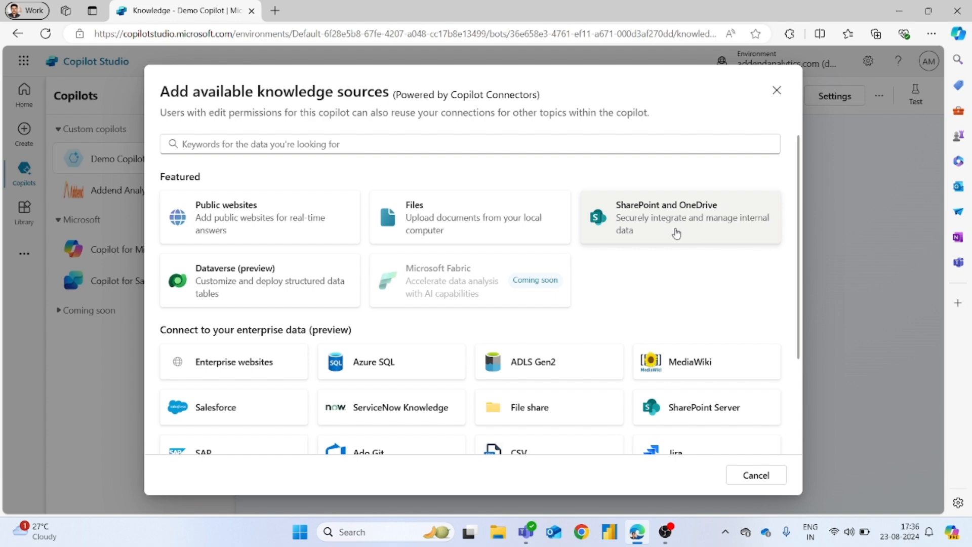
{"action": "scroll", "coordinate": [612, 282], "scroll_direction": "down", "scroll_amount": 3}
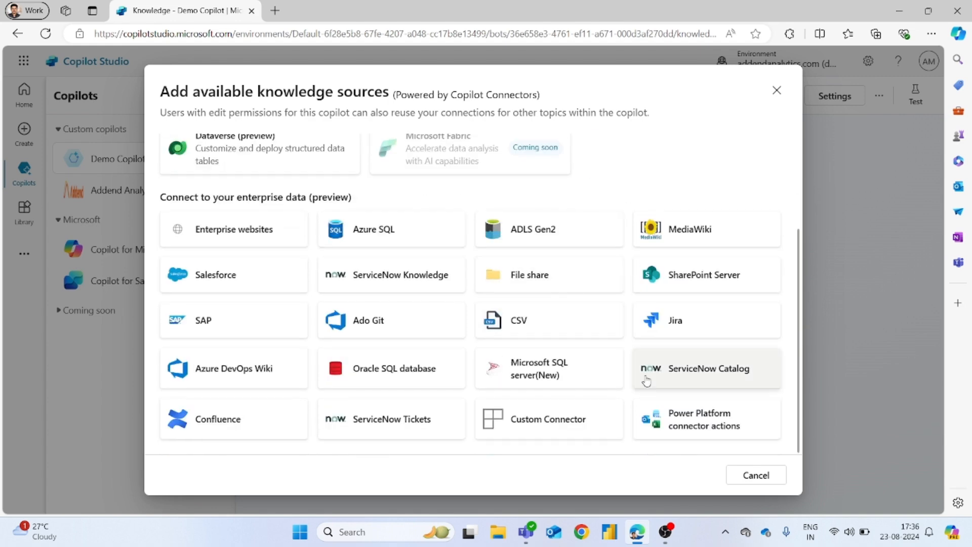
{"action": "scroll", "coordinate": [607, 336], "scroll_direction": "up", "scroll_amount": 3}
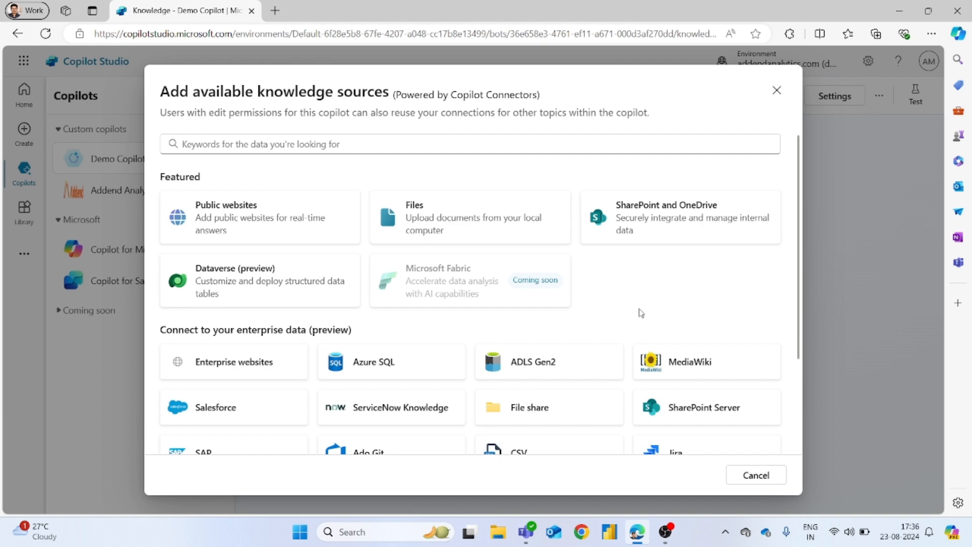
{"action": "left_click", "coordinate": [767, 476]}
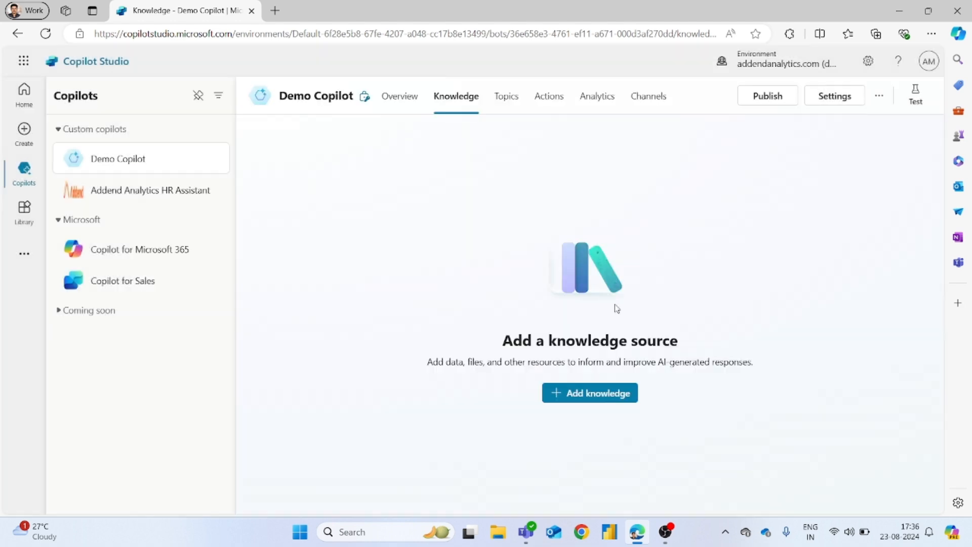
{"action": "left_click", "coordinate": [396, 103]}
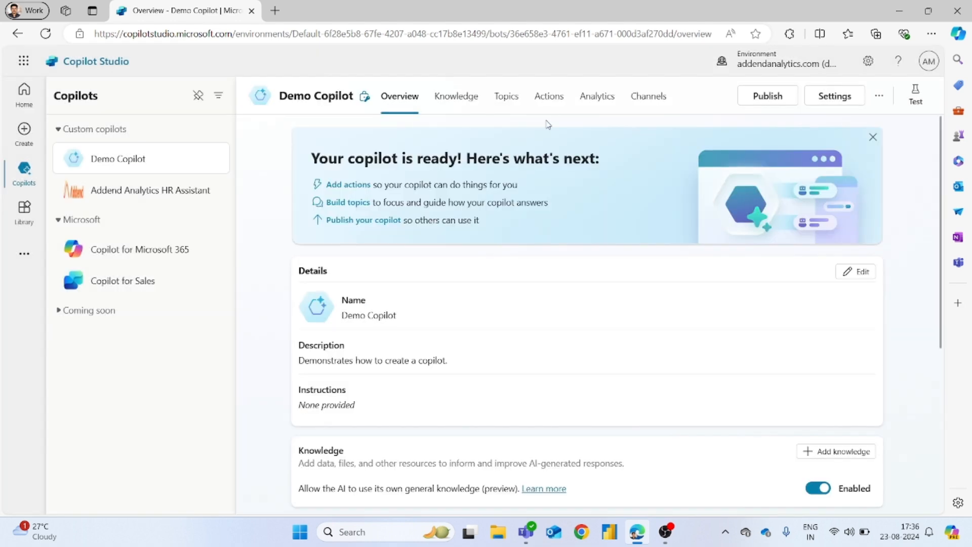